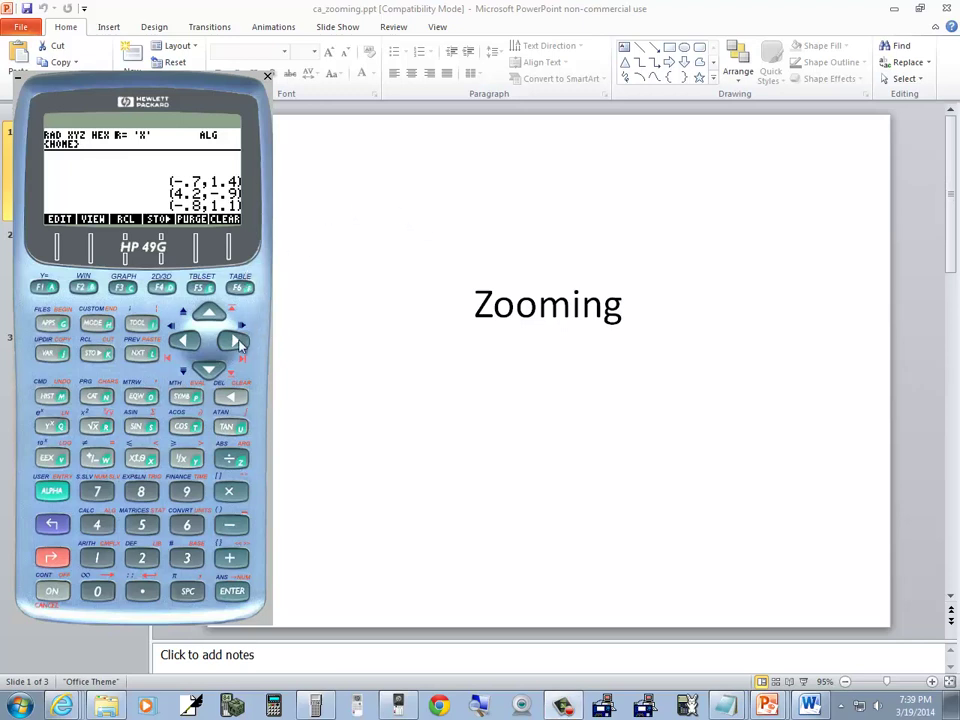
- Show PowerPoint slide 2 with y = x² − 5x + 6, then return to the calculator
{"action": "left_click", "coordinate": [350, 296]}
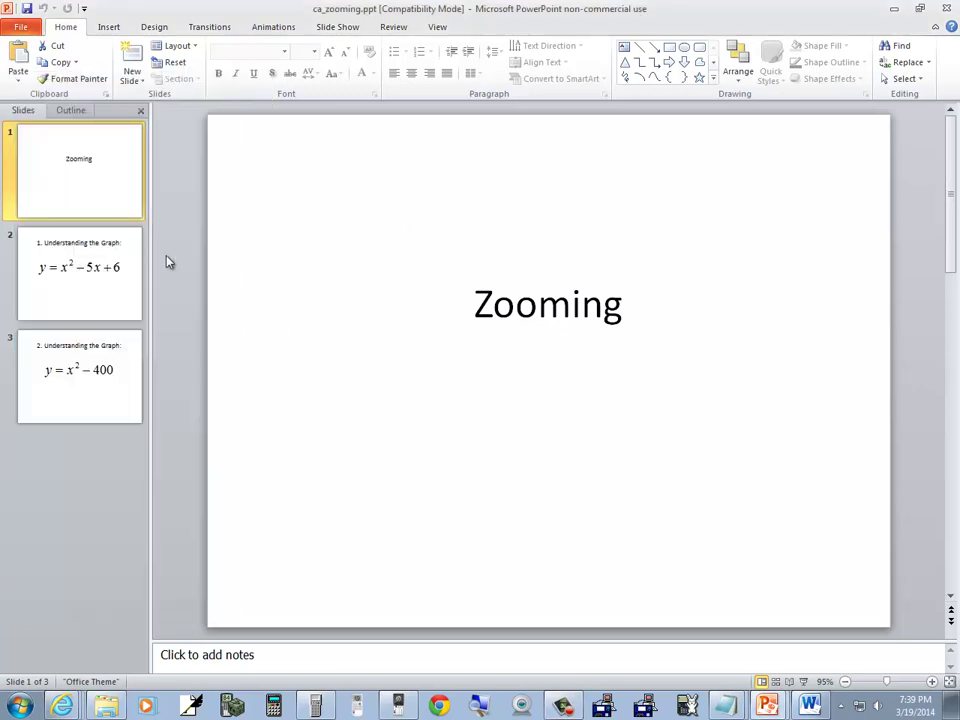
{"action": "left_click", "coordinate": [107, 262]}
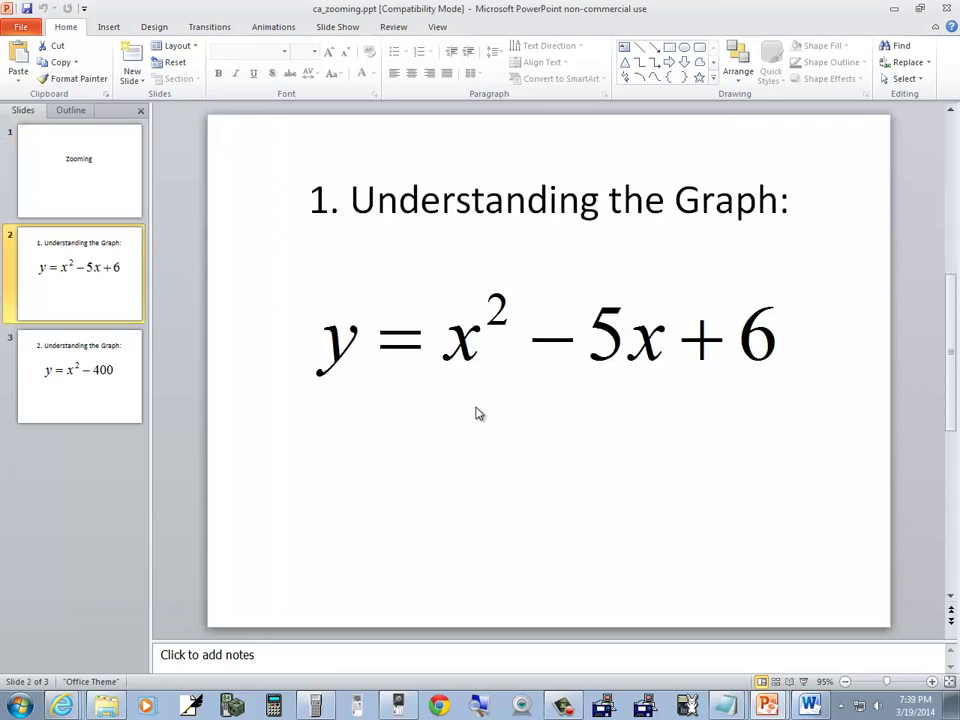
{"action": "key", "text": "alt+Tab"}
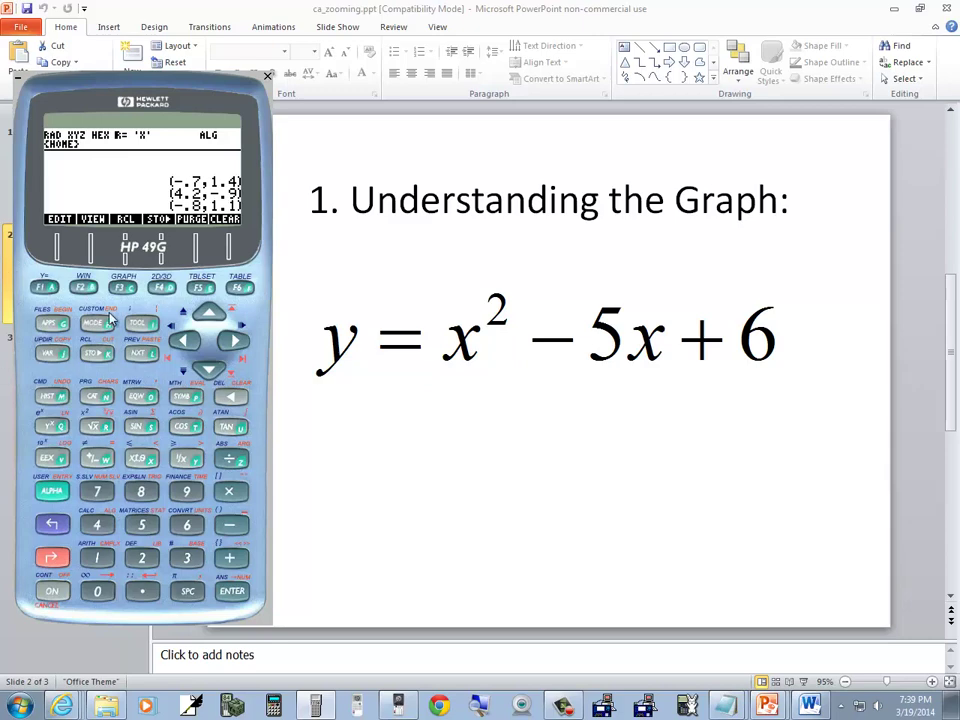
- Reach the PLOT – FUNCTION equation entry screen through APPS > Plot functions to show Y1(X)=X²−5X+6
{"action": "left_click", "coordinate": [51, 323]}
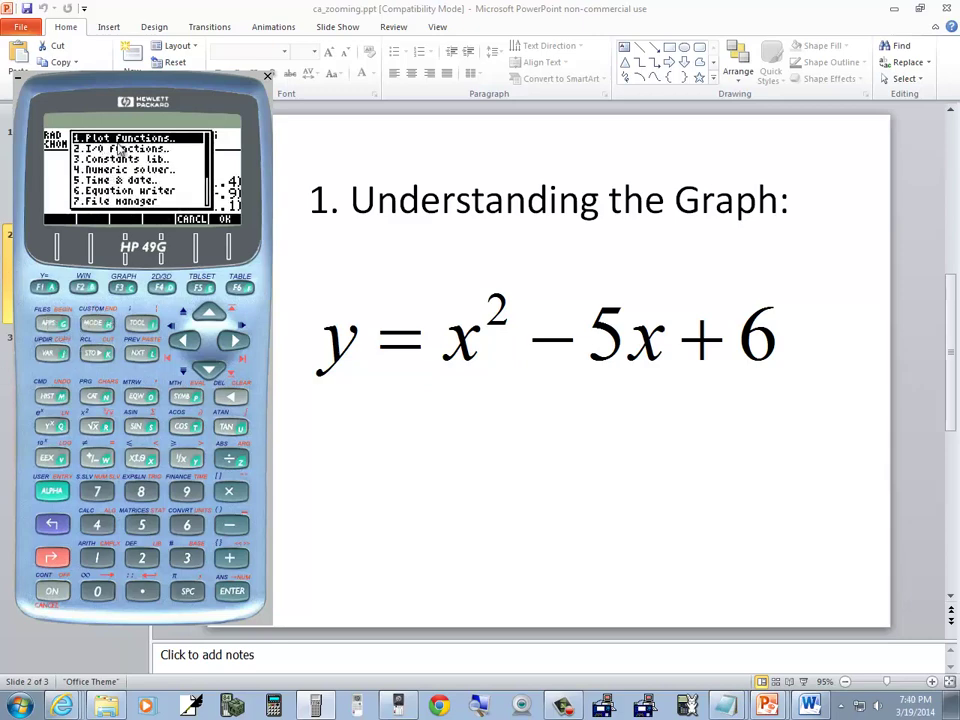
{"action": "left_click", "coordinate": [229, 592]}
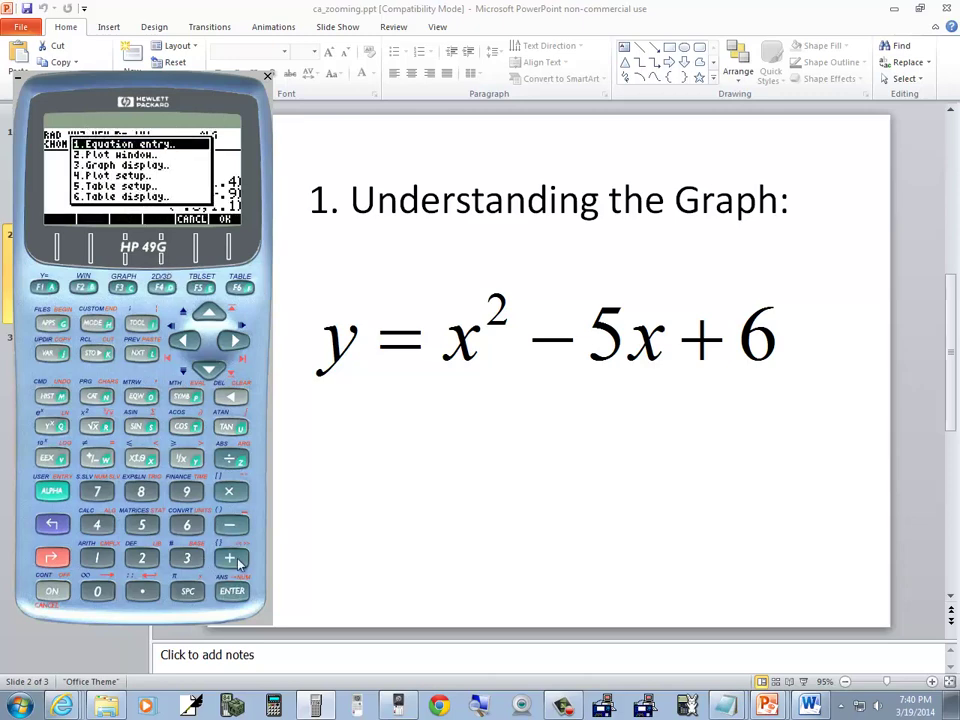
{"action": "left_click", "coordinate": [229, 592]}
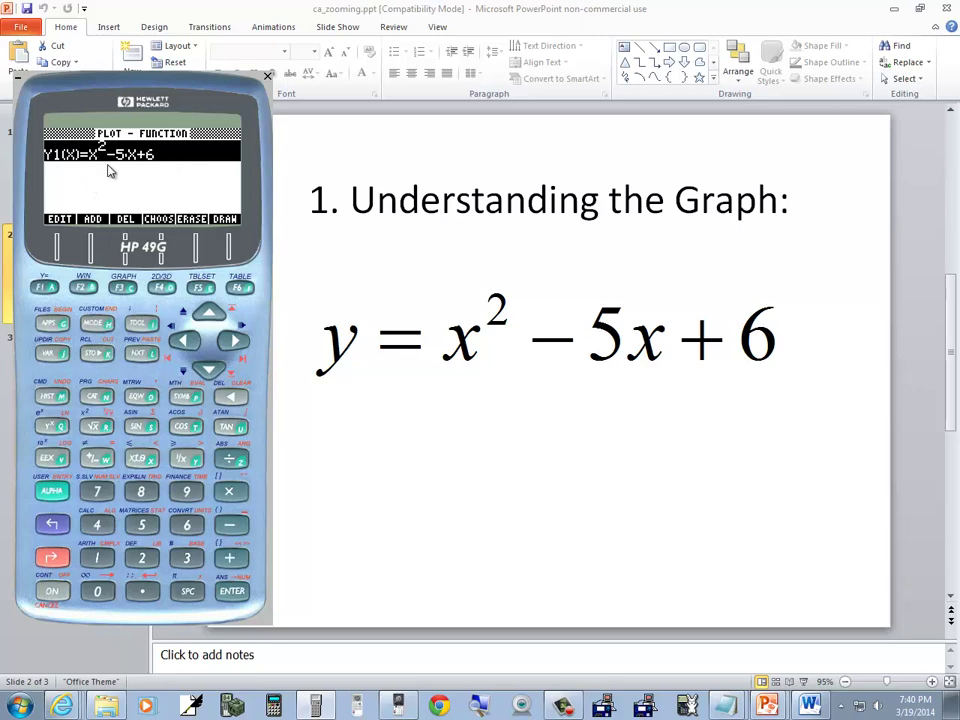
{"action": "left_click", "coordinate": [41, 289]}
{"action": "left_click", "coordinate": [231, 398]}
{"action": "left_click", "coordinate": [231, 398]}
{"action": "left_click", "coordinate": [231, 398]}
{"action": "left_click", "coordinate": [231, 398]}
{"action": "left_click", "coordinate": [231, 398]}
{"action": "left_click", "coordinate": [231, 398]}
{"action": "left_click", "coordinate": [231, 398]}
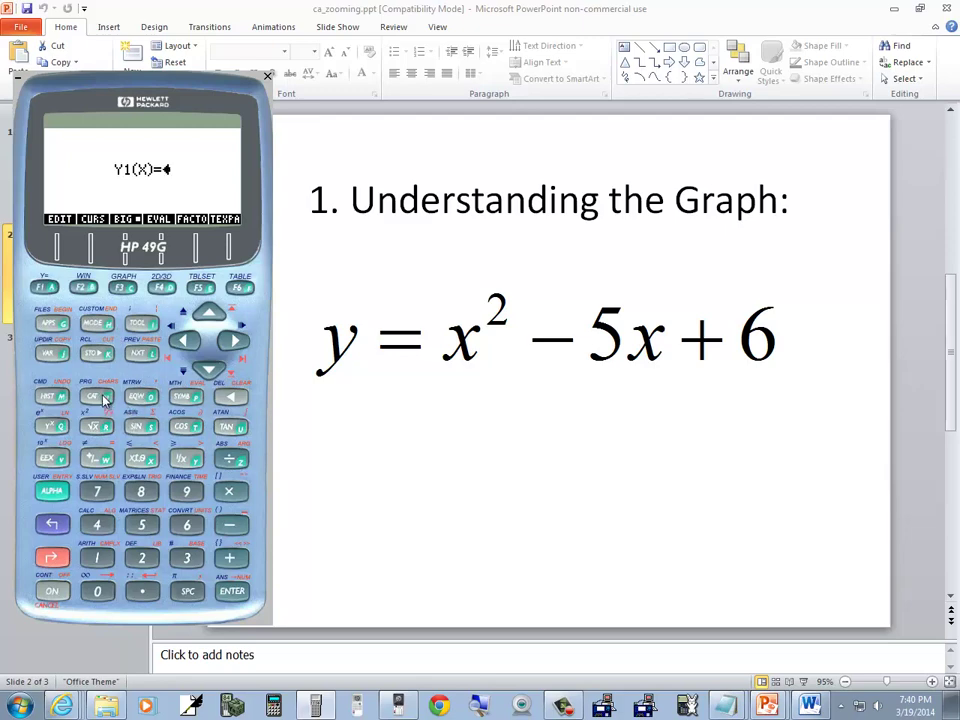
{"action": "left_click", "coordinate": [137, 459]}
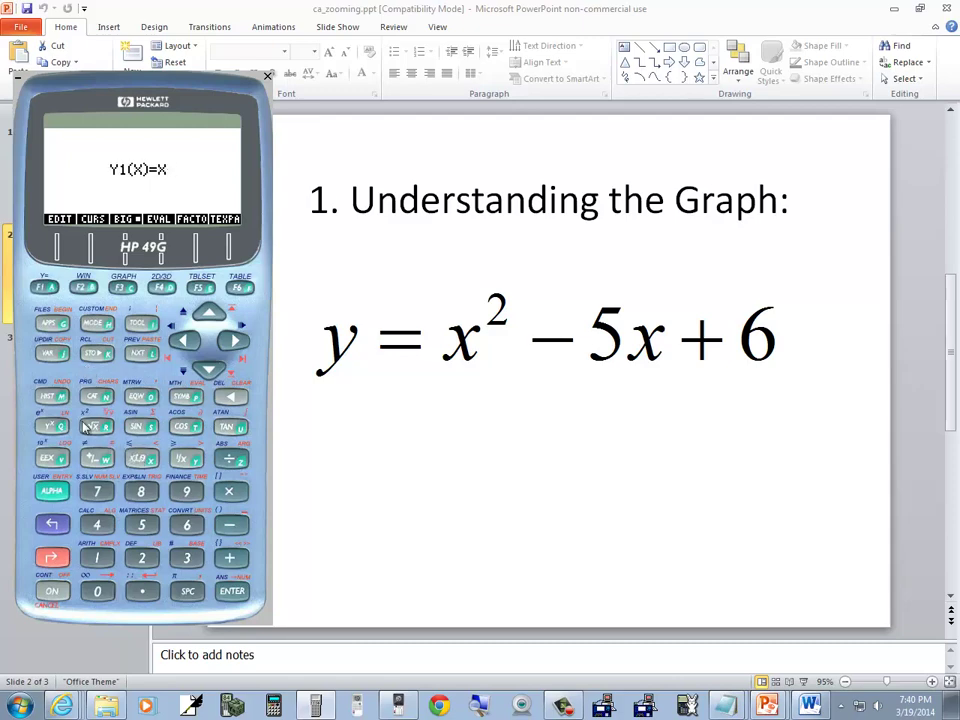
{"action": "type", "text": "^2"}
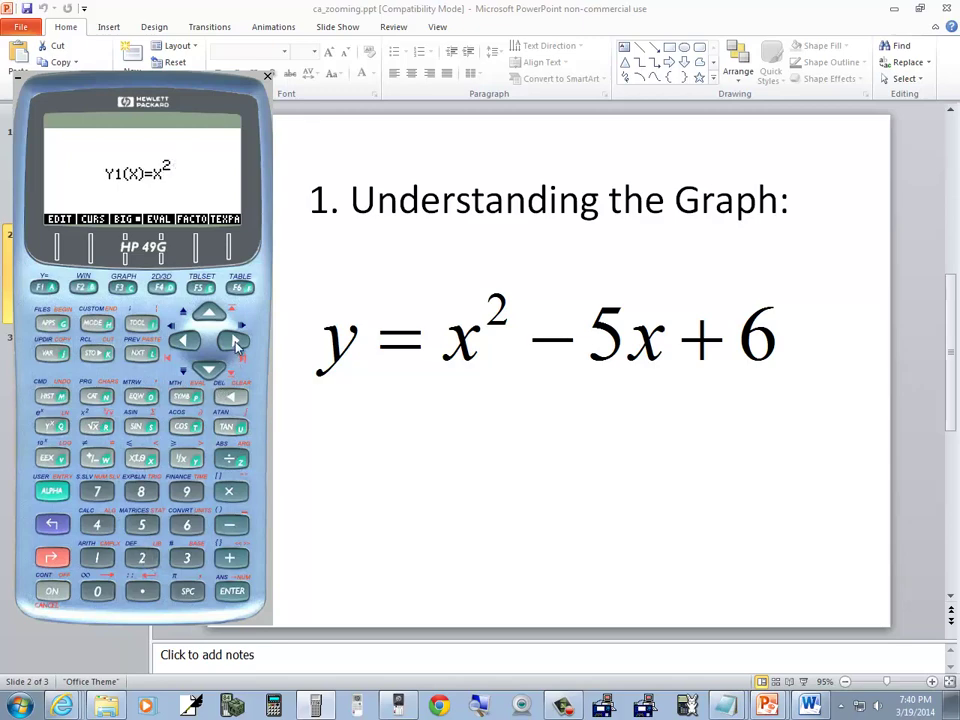
{"action": "key", "text": "Up"}
{"action": "type", "text": "-5"}
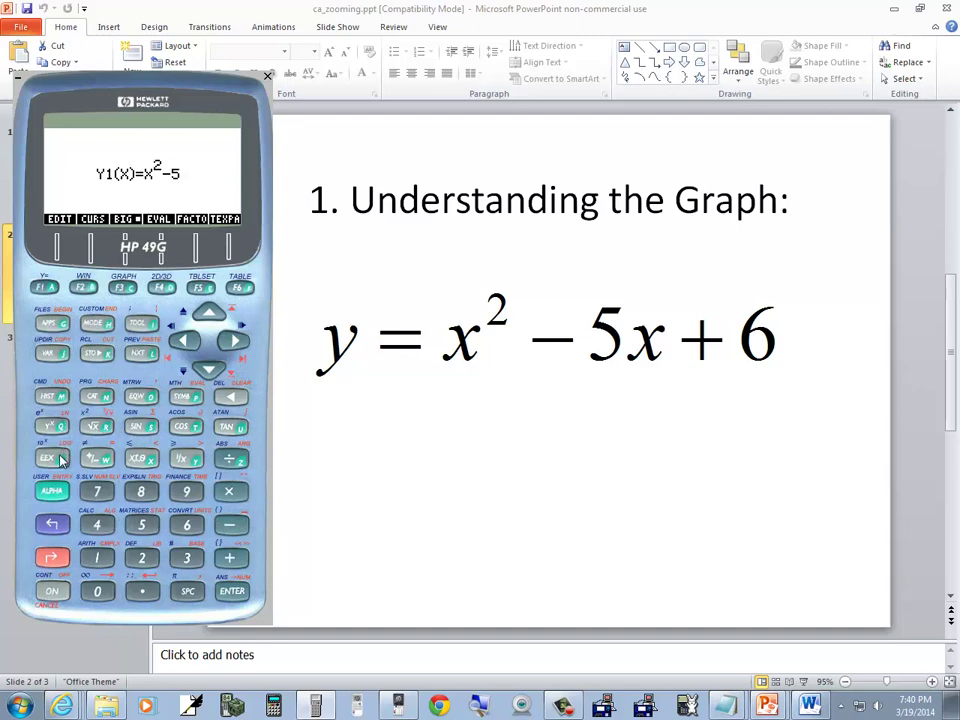
{"action": "left_click", "coordinate": [138, 459]}
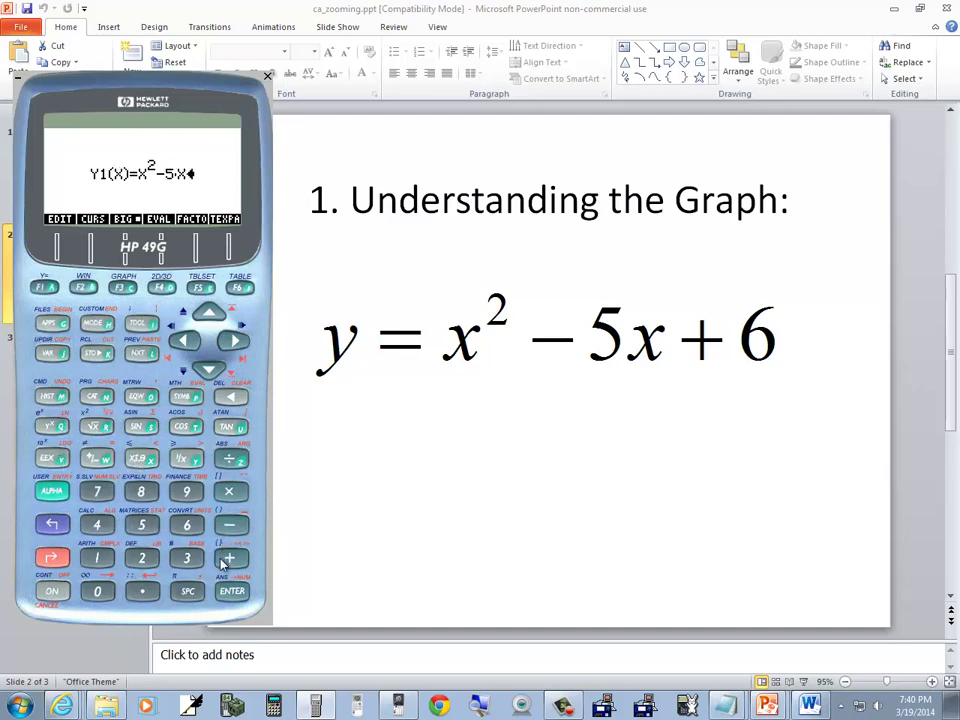
{"action": "left_click", "coordinate": [229, 558]}
{"action": "left_click", "coordinate": [186, 525]}
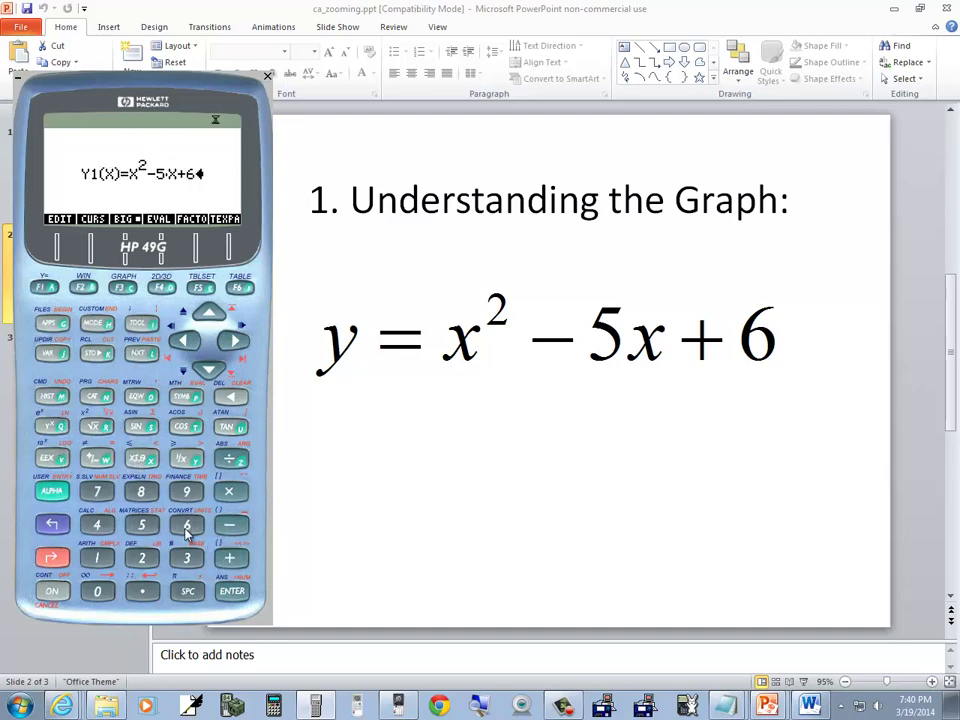
{"action": "left_click", "coordinate": [232, 591]}
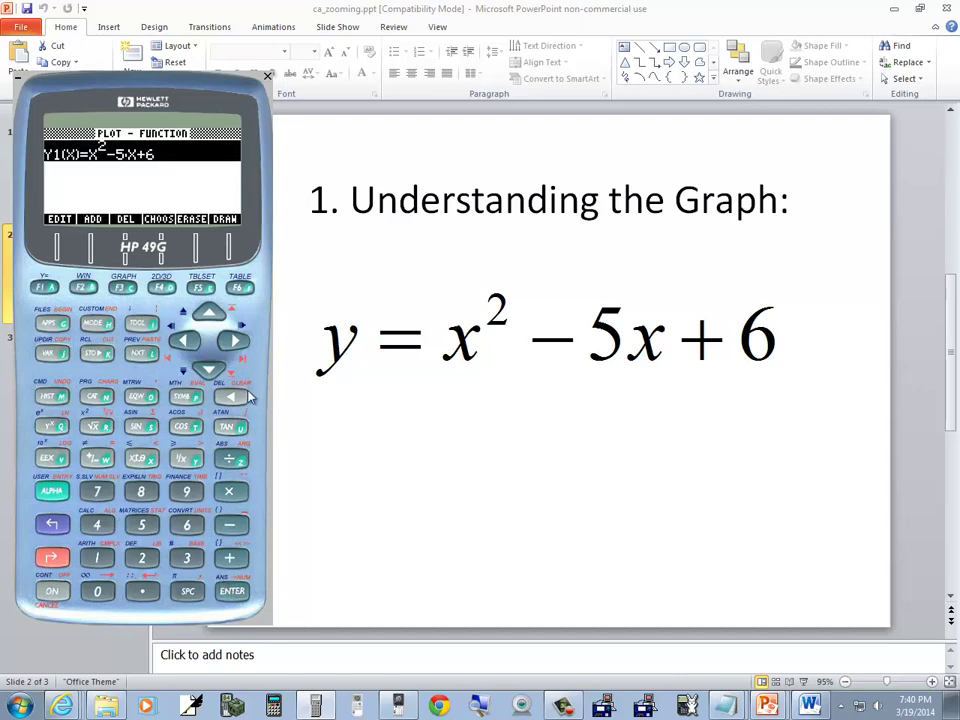
- Draw the parabola Y1(X)=X²−5X+6 and zoom in on it with ZOOM > ZIN
{"action": "left_click", "coordinate": [240, 289]}
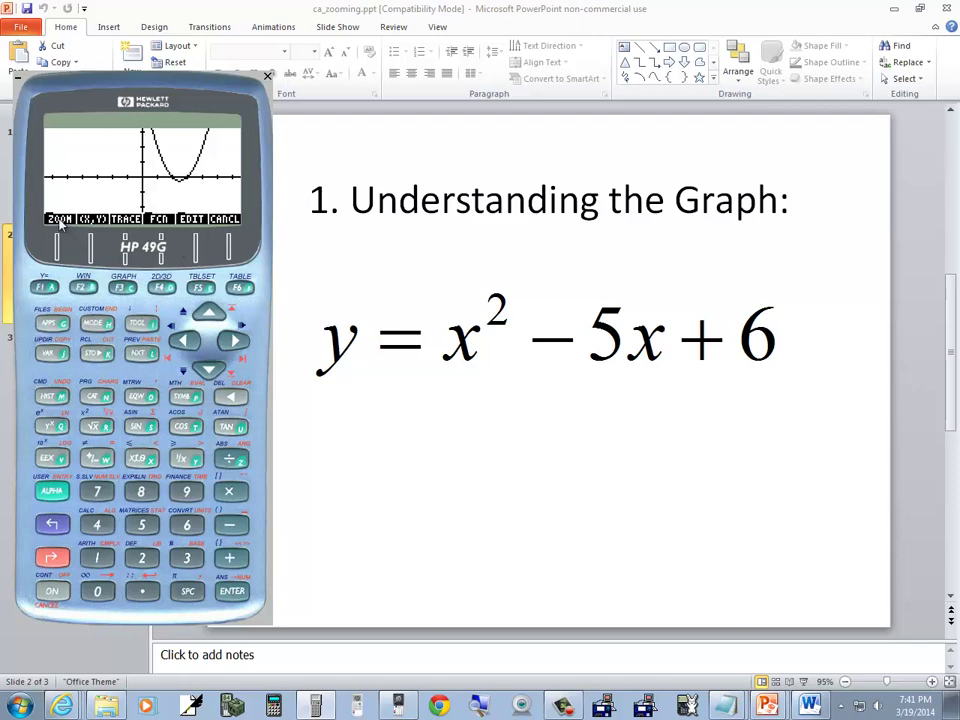
{"action": "left_click", "coordinate": [47, 289]}
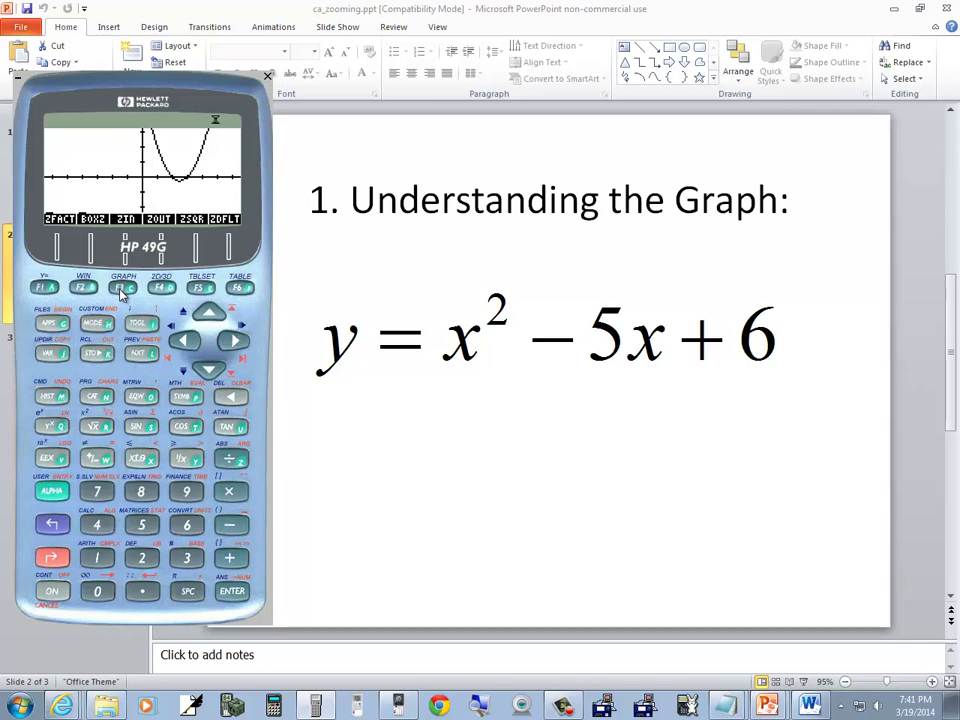
{"action": "left_click", "coordinate": [120, 289]}
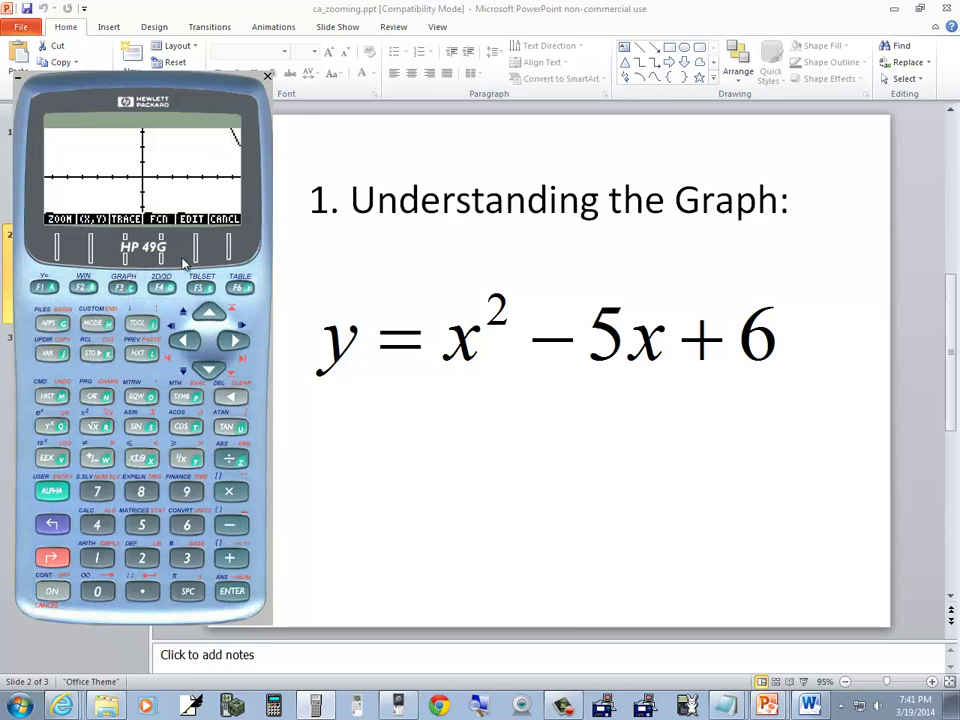
- Zoom in once more, then apply ZOUT twice until the whole U-shaped parabola and vertex show
{"action": "left_click", "coordinate": [47, 289]}
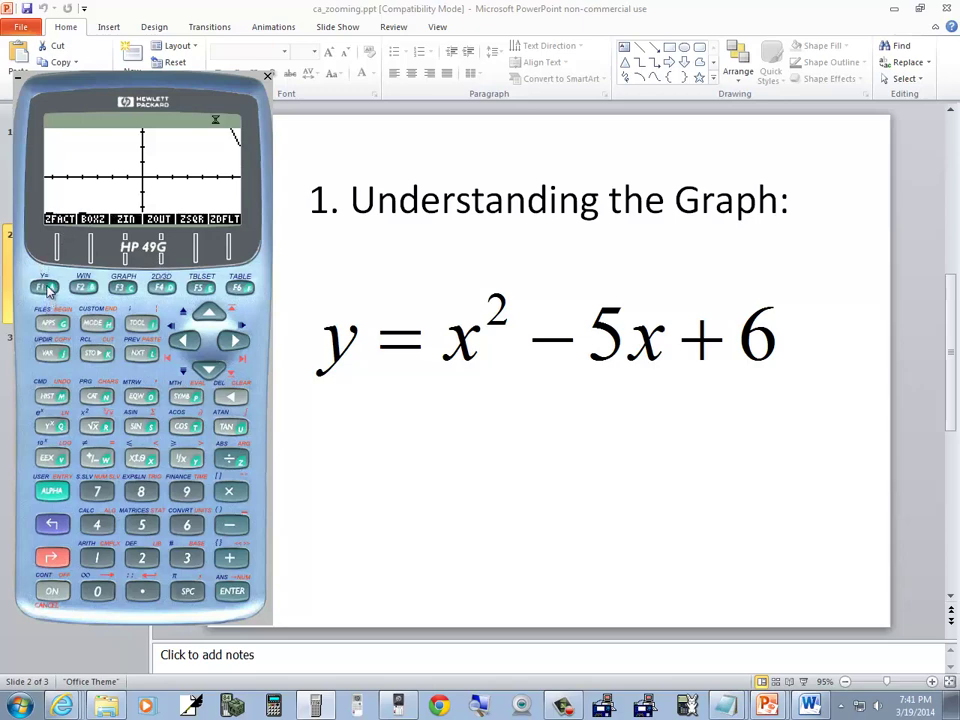
{"action": "left_click", "coordinate": [120, 289]}
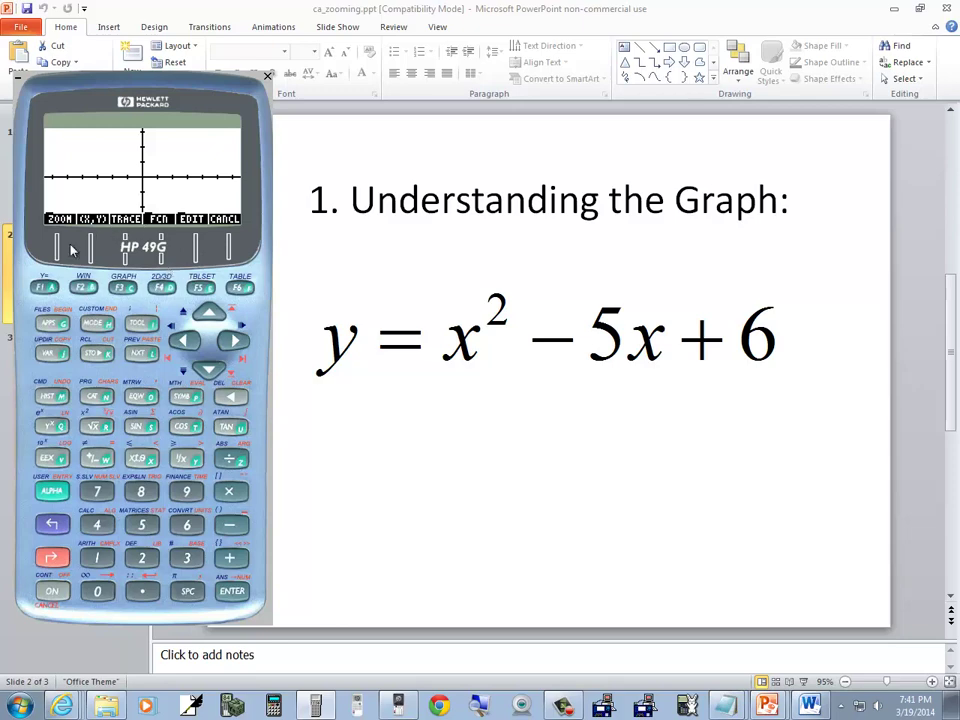
{"action": "left_click", "coordinate": [40, 288]}
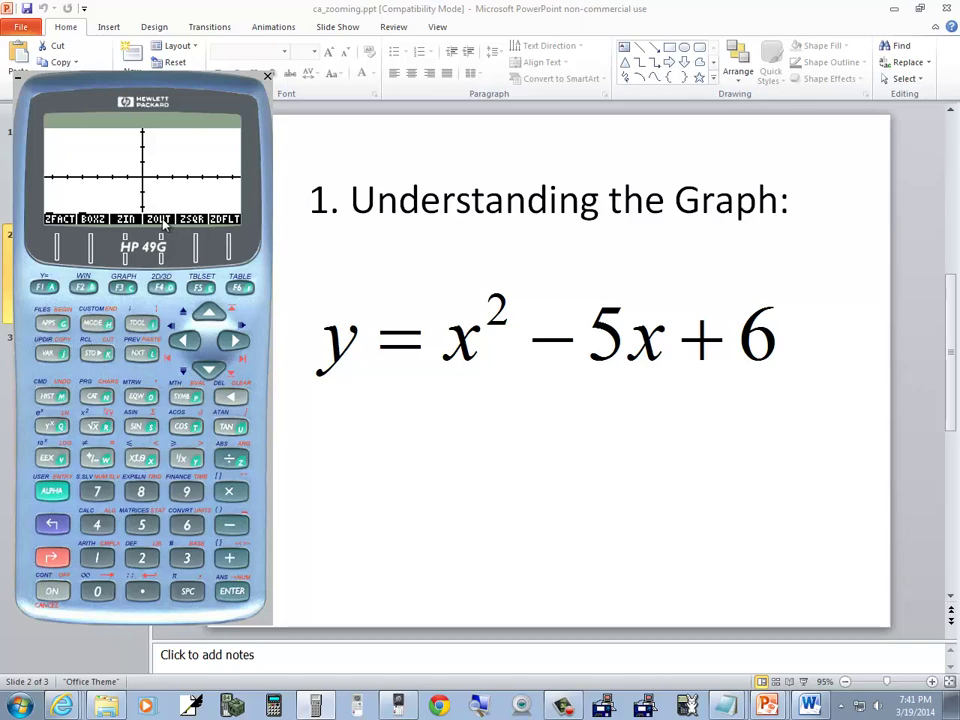
{"action": "left_click", "coordinate": [161, 289]}
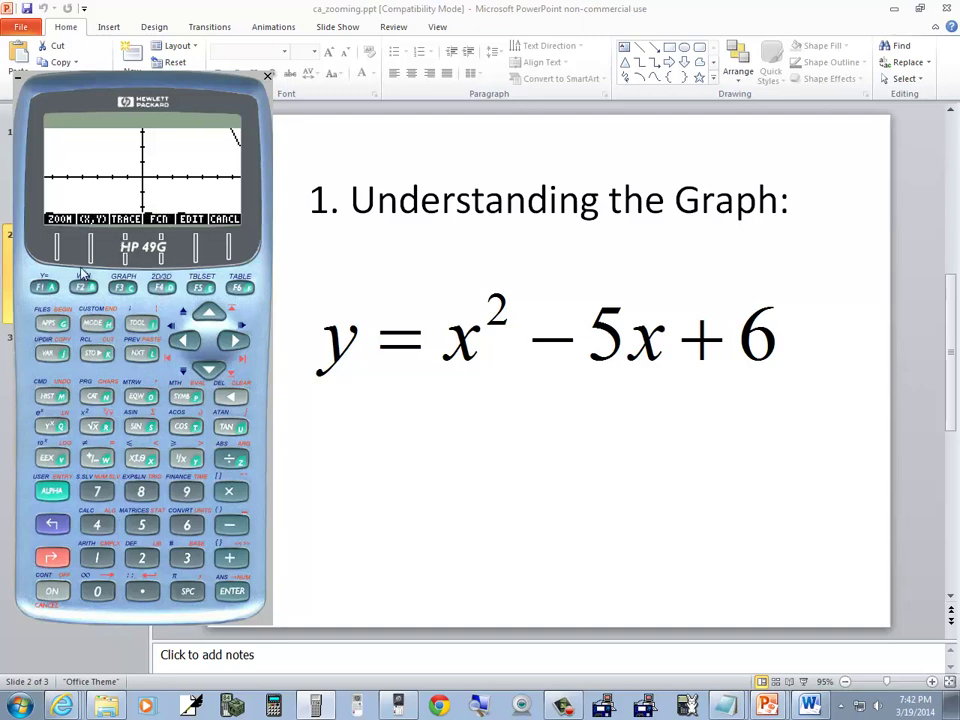
{"action": "left_click", "coordinate": [37, 288]}
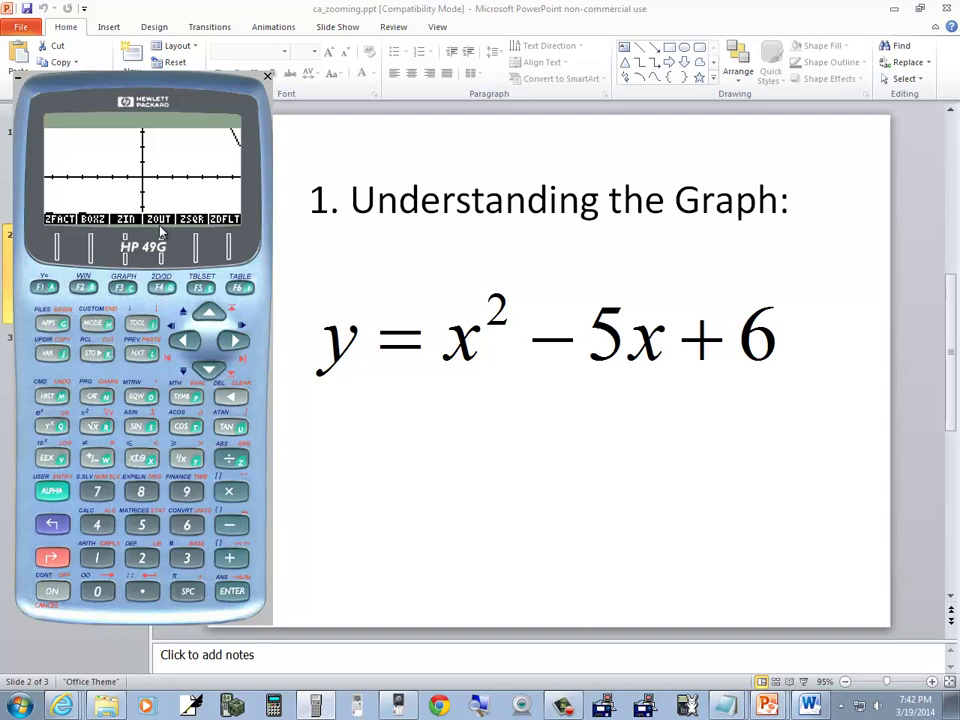
{"action": "left_click", "coordinate": [158, 288]}
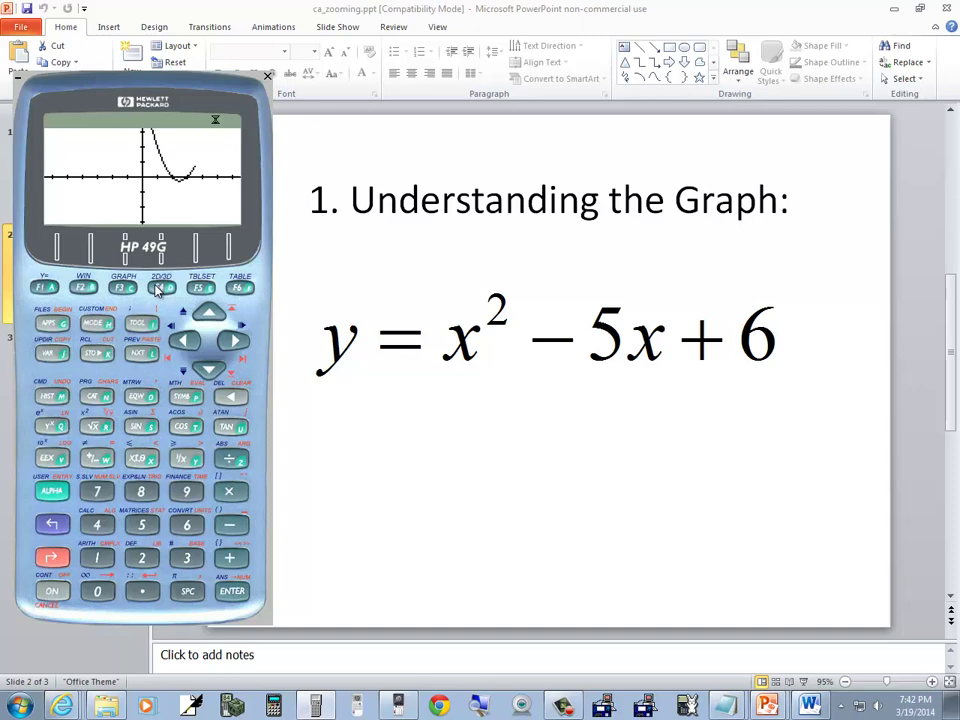
{"action": "left_click", "coordinate": [44, 288]}
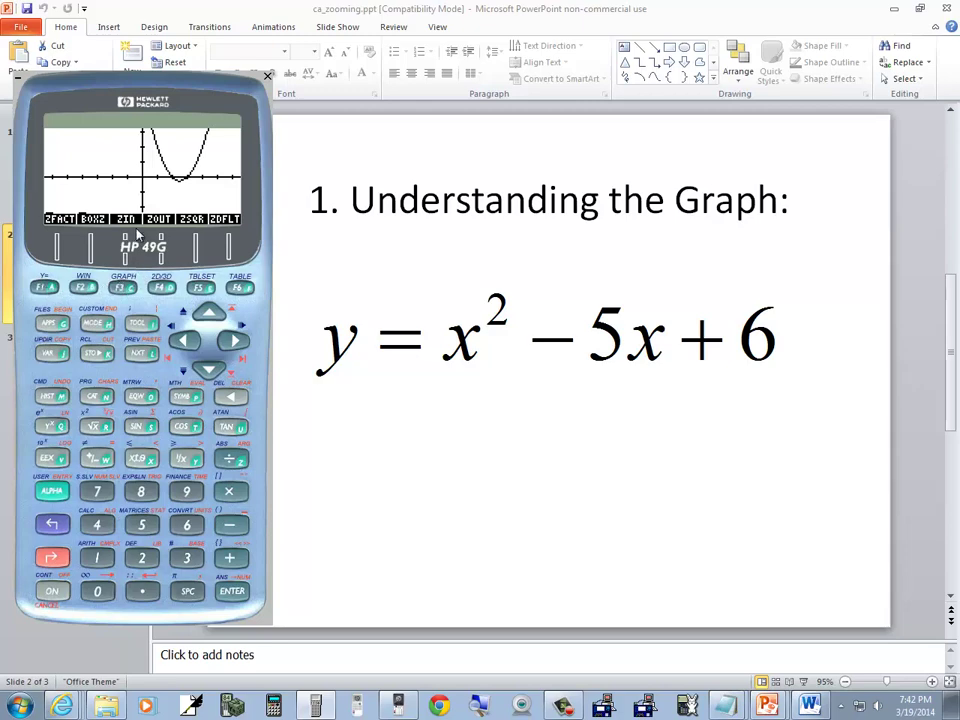
{"action": "left_click", "coordinate": [160, 290]}
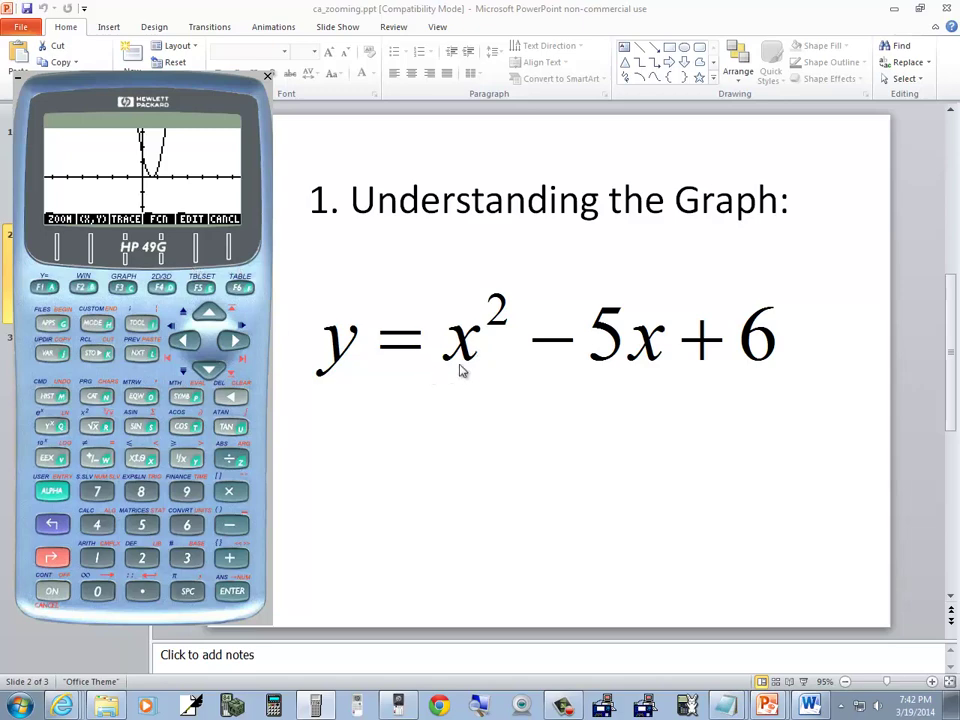
{"action": "left_click", "coordinate": [40, 289]}
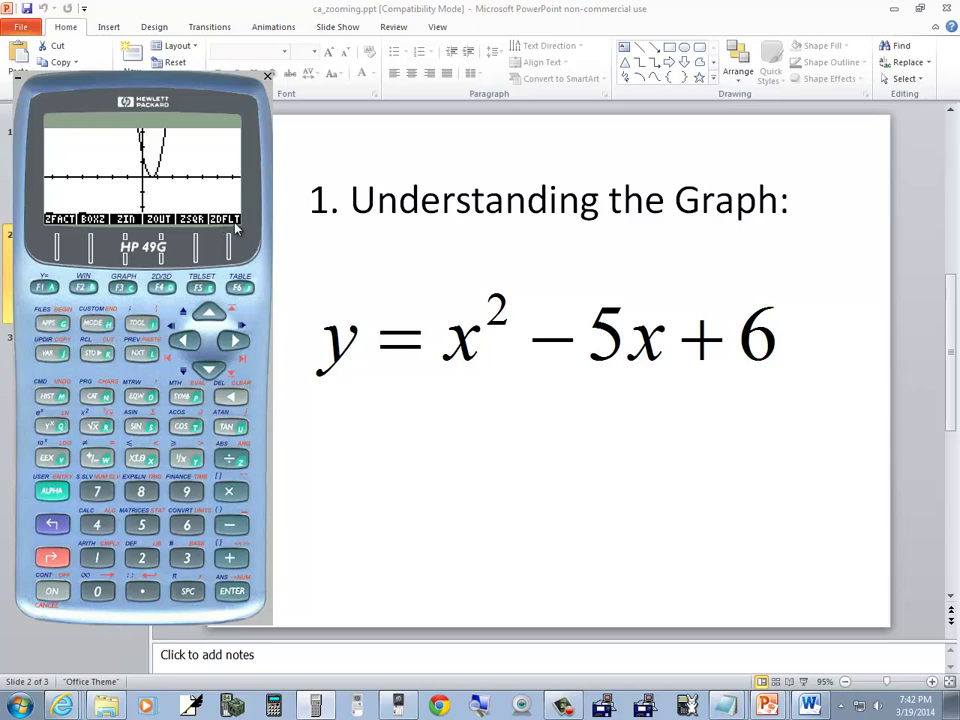
{"action": "left_click", "coordinate": [241, 289]}
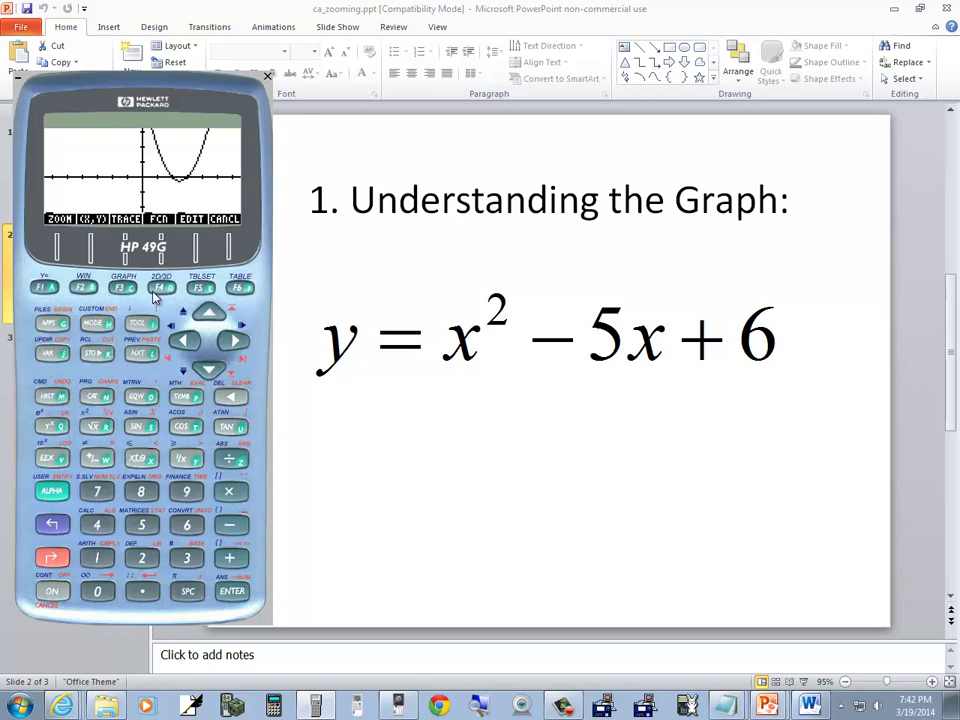
- Start a BOXZ zoom box and fix its first corner left of the parabola's vertex
{"action": "left_click", "coordinate": [43, 288]}
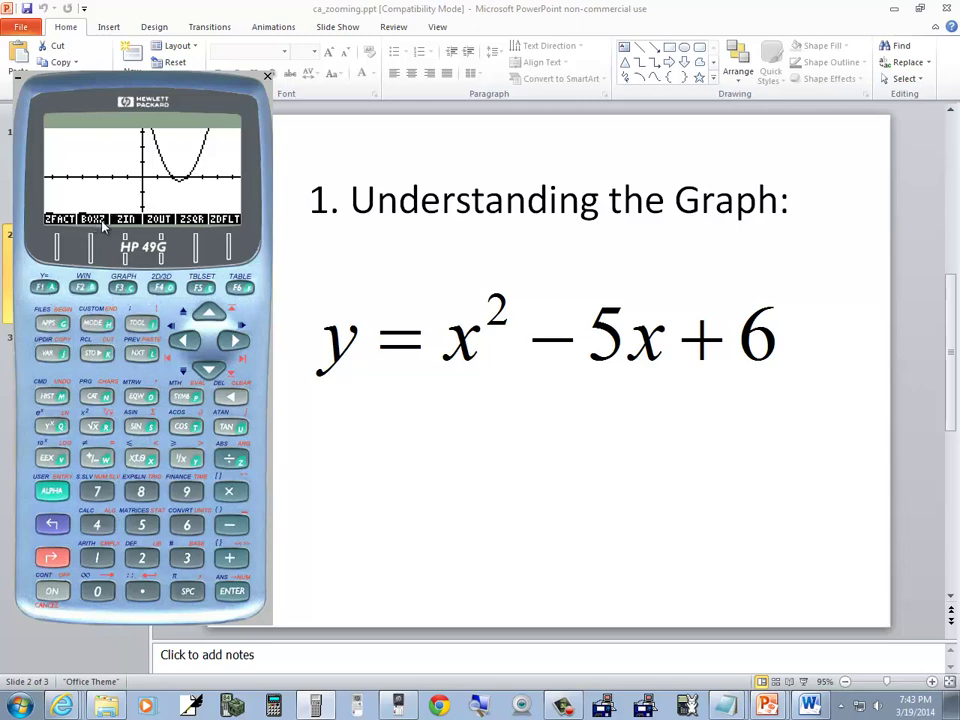
{"action": "left_click", "coordinate": [84, 288]}
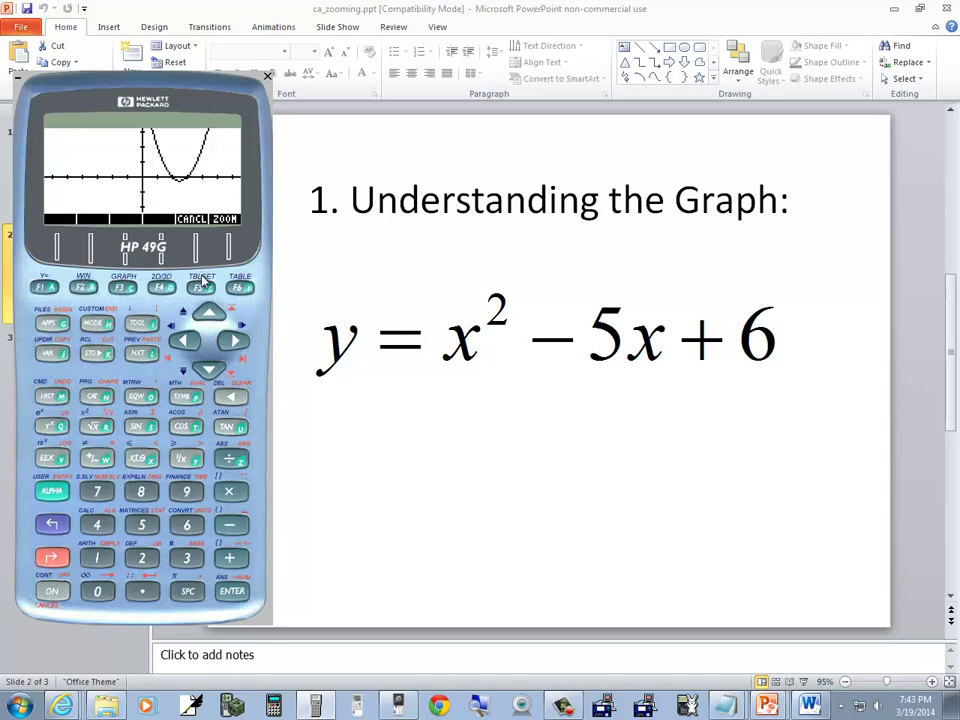
{"action": "left_click", "coordinate": [238, 286]}
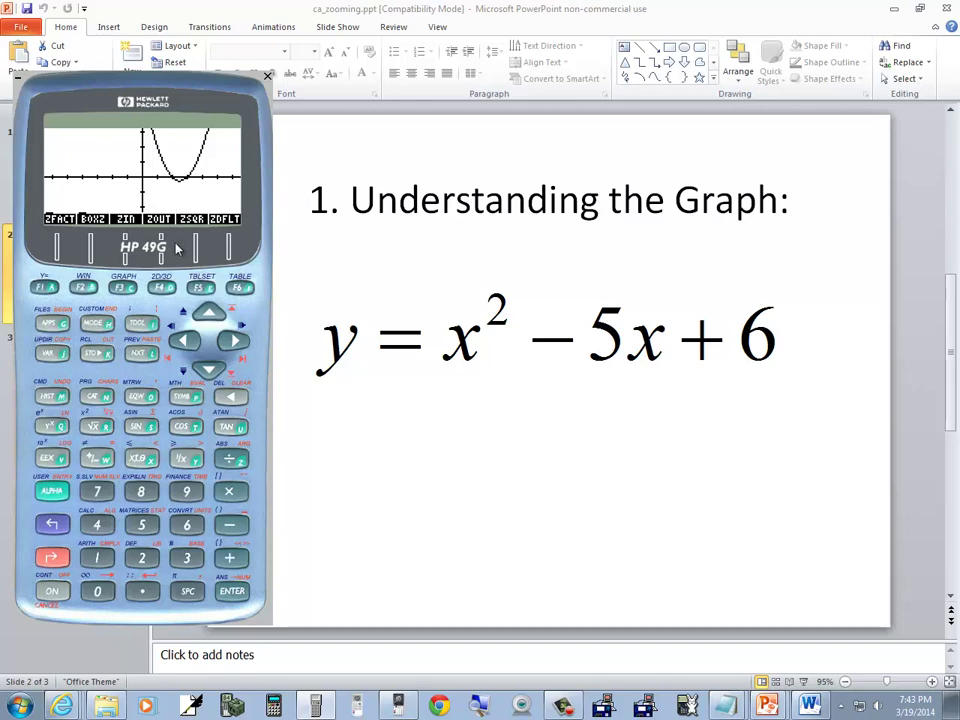
{"action": "left_click", "coordinate": [210, 316]}
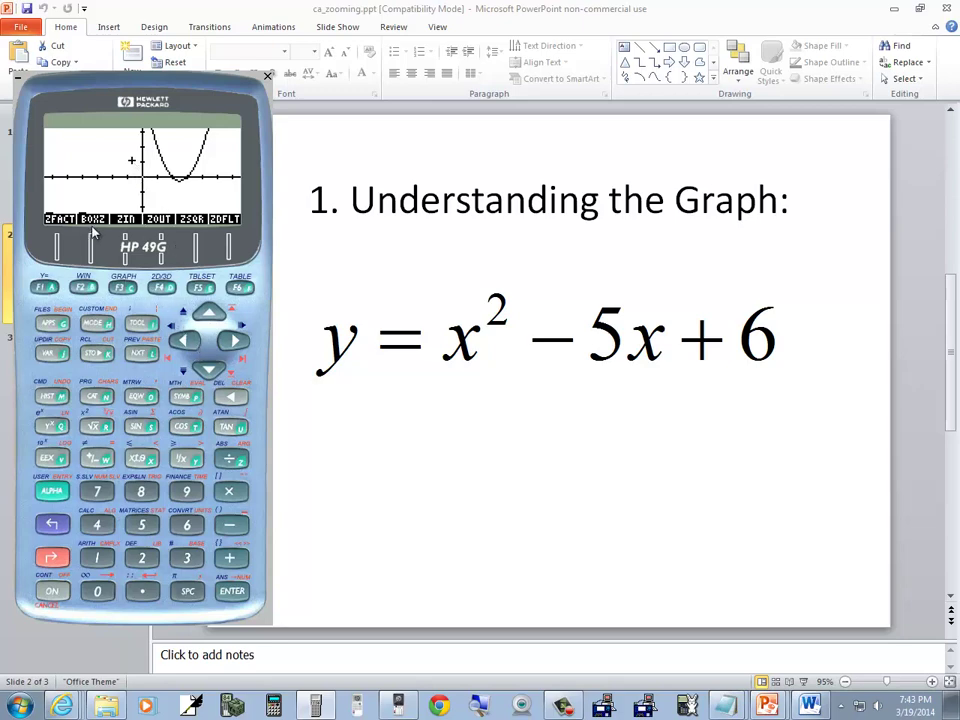
{"action": "left_click", "coordinate": [86, 290]}
- Stretch the zoom box down below the x-axis and right past the vertex
{"action": "left_click", "coordinate": [210, 370]}
{"action": "left_click", "coordinate": [210, 370]}
{"action": "left_click", "coordinate": [210, 370]}
{"action": "left_click", "coordinate": [210, 370]}
{"action": "left_click", "coordinate": [210, 370]}
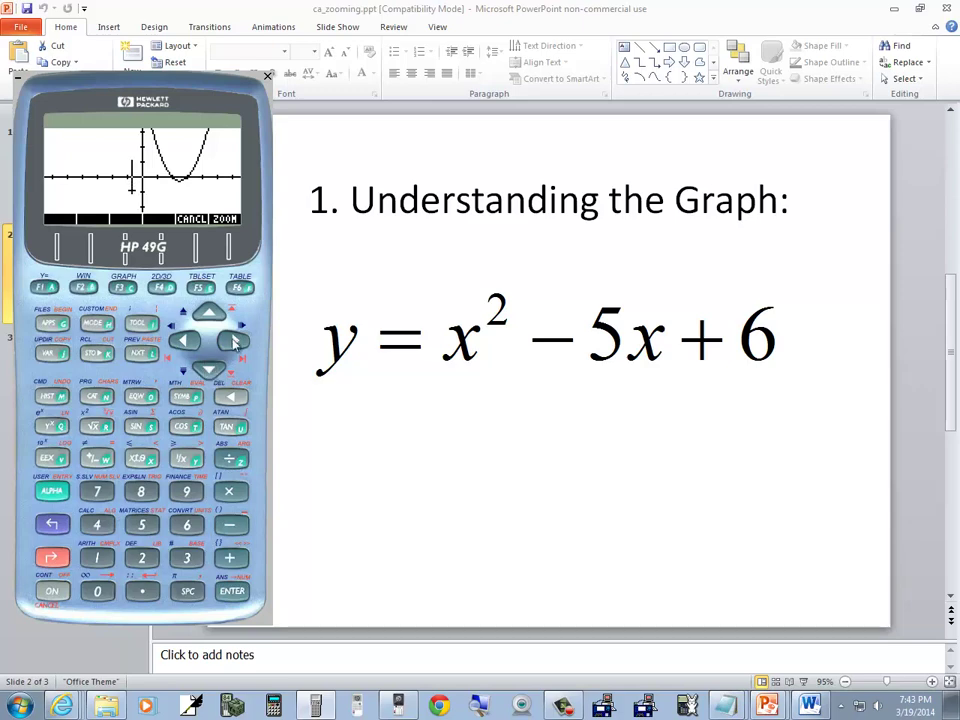
{"action": "left_click", "coordinate": [234, 341]}
{"action": "left_click", "coordinate": [234, 341]}
{"action": "left_click", "coordinate": [234, 341]}
{"action": "left_click", "coordinate": [234, 341]}
{"action": "left_click", "coordinate": [234, 341]}
{"action": "left_click", "coordinate": [234, 341]}
{"action": "left_click", "coordinate": [234, 341]}
{"action": "left_click", "coordinate": [234, 341]}
{"action": "left_click", "coordinate": [234, 341]}
{"action": "left_click", "coordinate": [234, 341]}
{"action": "left_click", "coordinate": [234, 341]}
{"action": "left_click", "coordinate": [234, 341]}
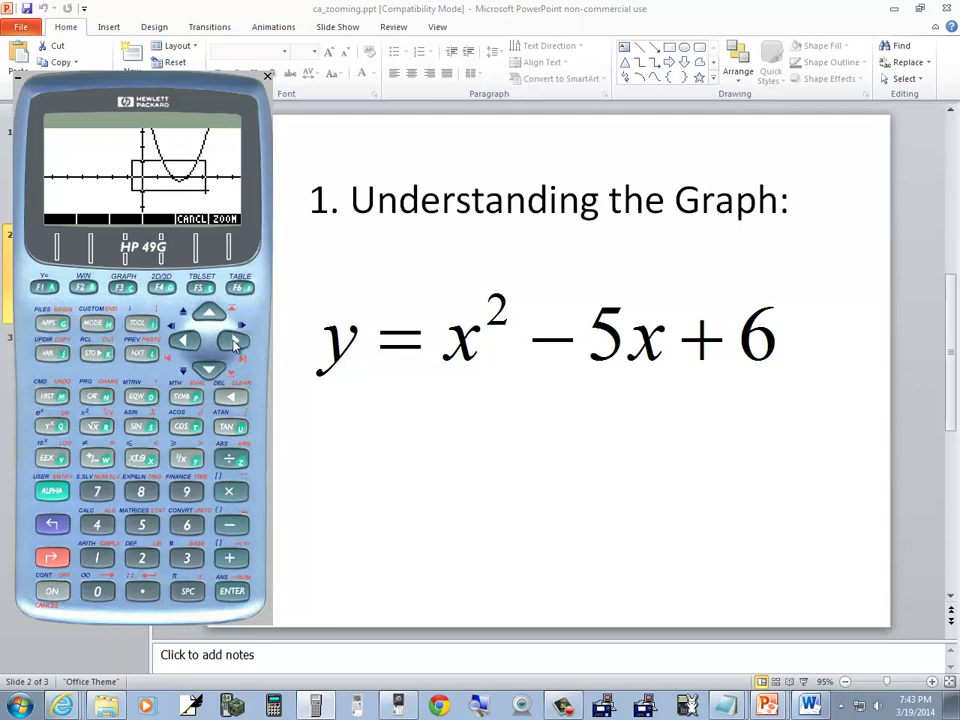